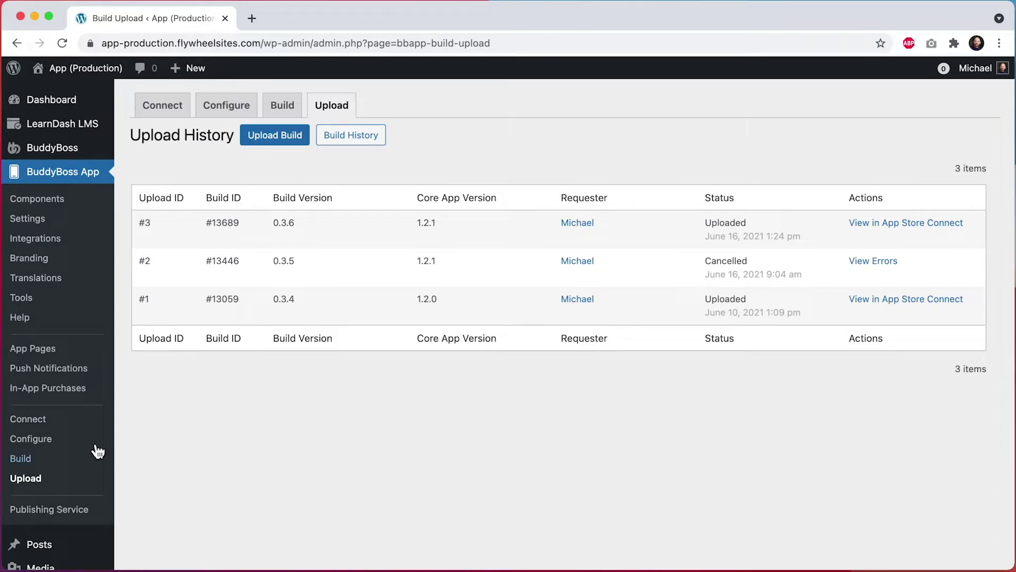
- Open the iOS Configure settings and scroll down to the Upload Configuration section
click(65, 443)
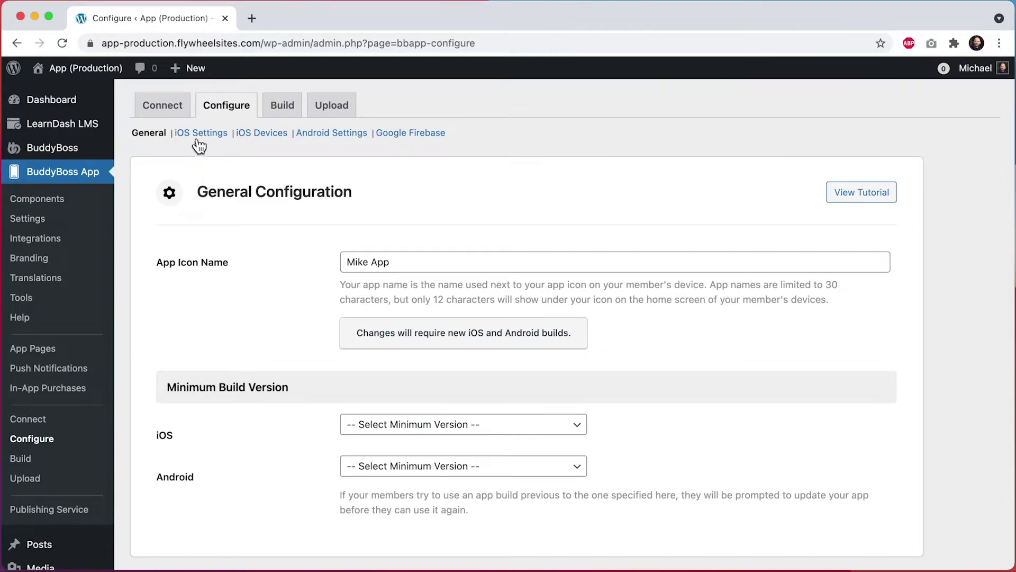
click(199, 139)
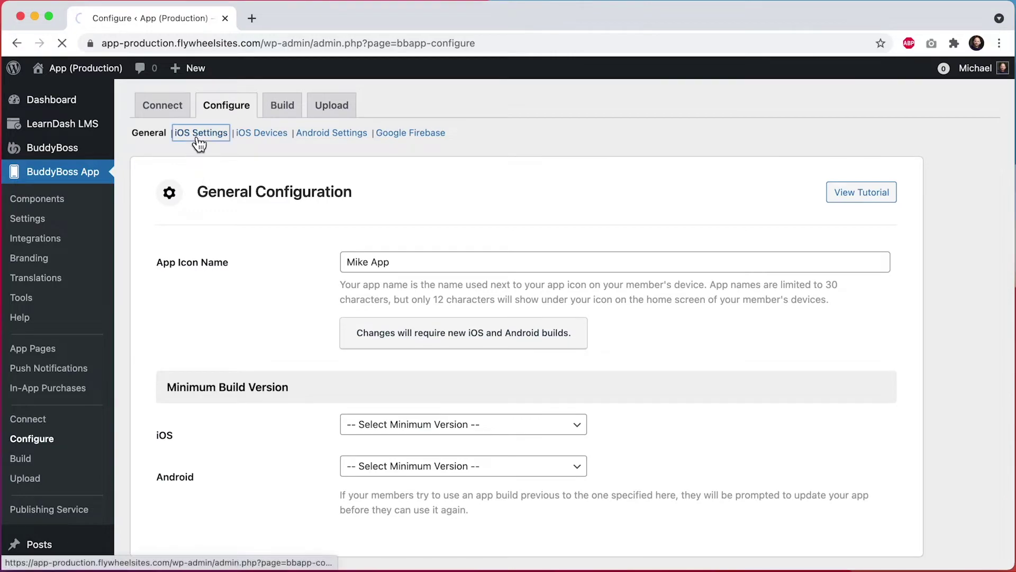
scroll(200, 141, down, 15)
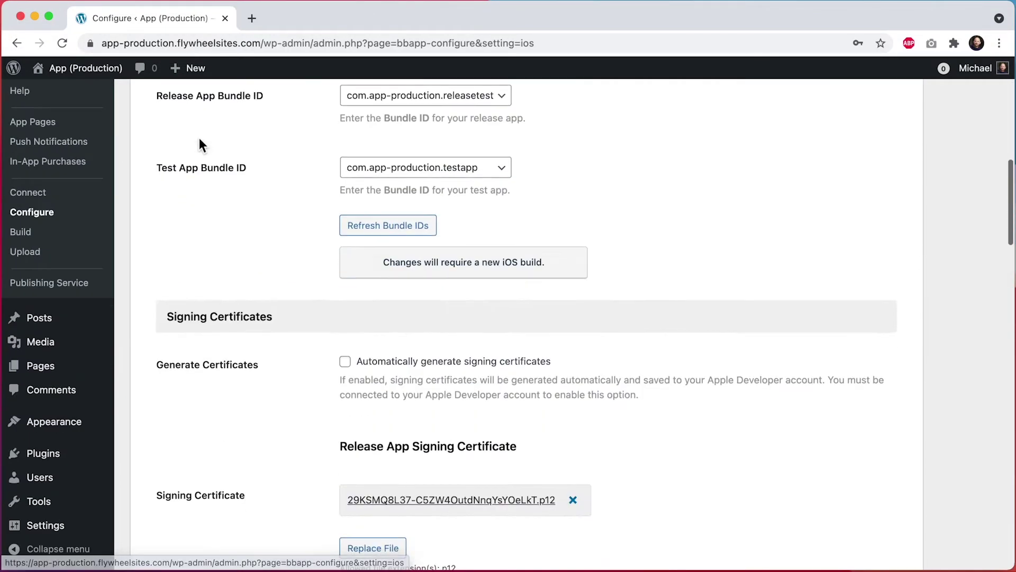
scroll(199, 144, down, 10)
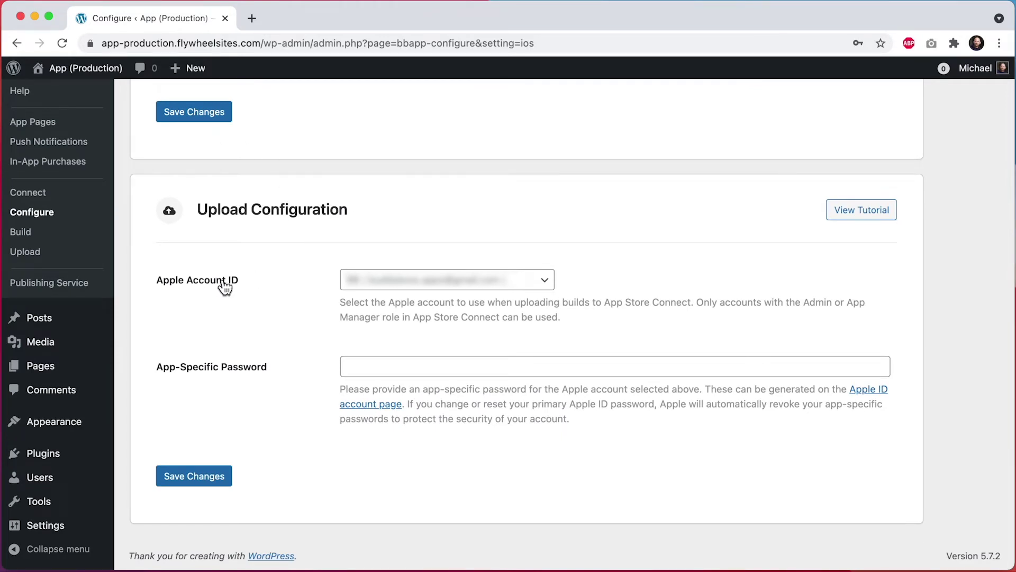
- Review the Apple Account ID choices, keeping the currently selected Apple account
click(415, 285)
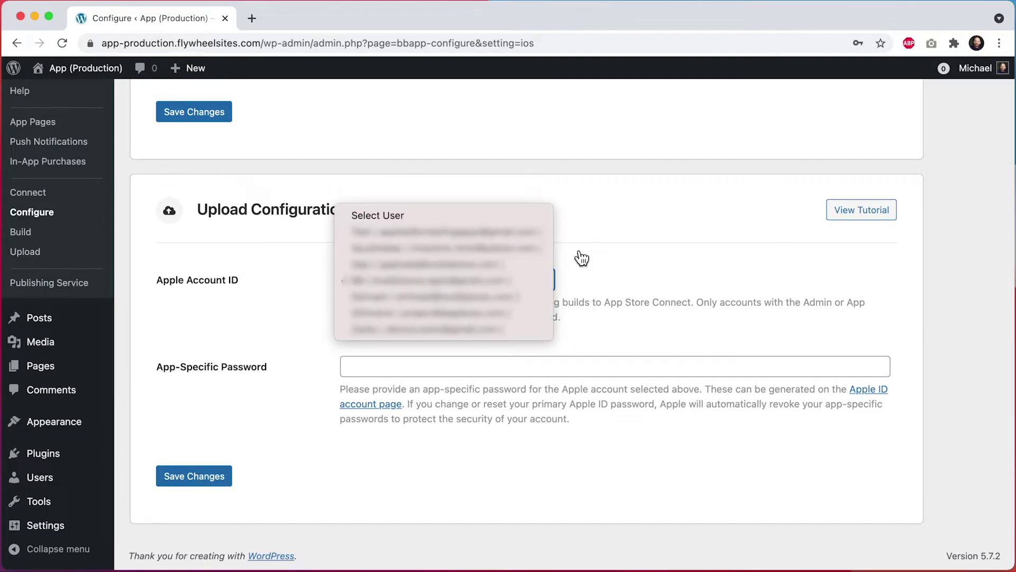
click(608, 238)
scroll(609, 233, up, 15)
scroll(609, 233, up, 10)
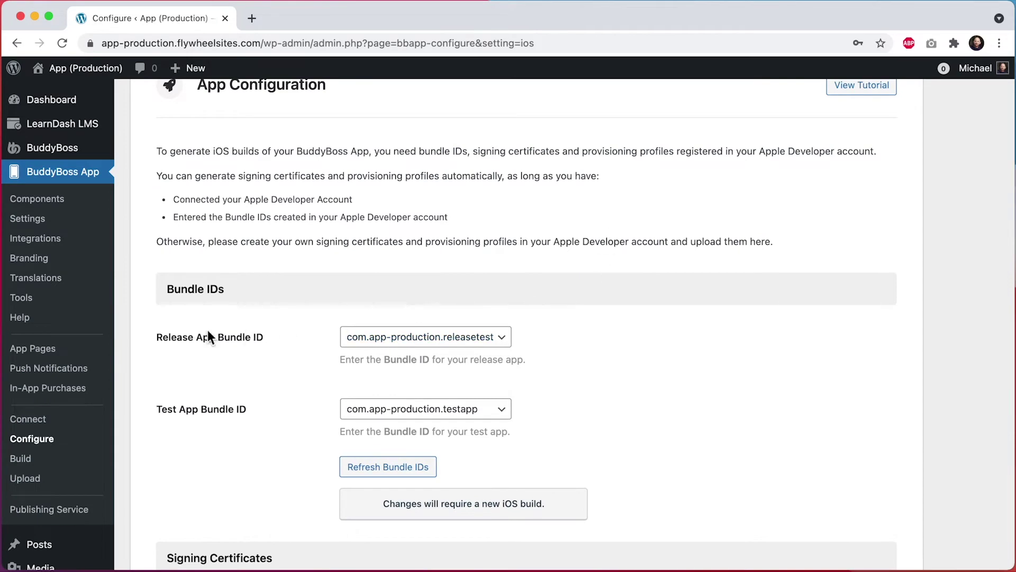
scroll(454, 342, down, 20)
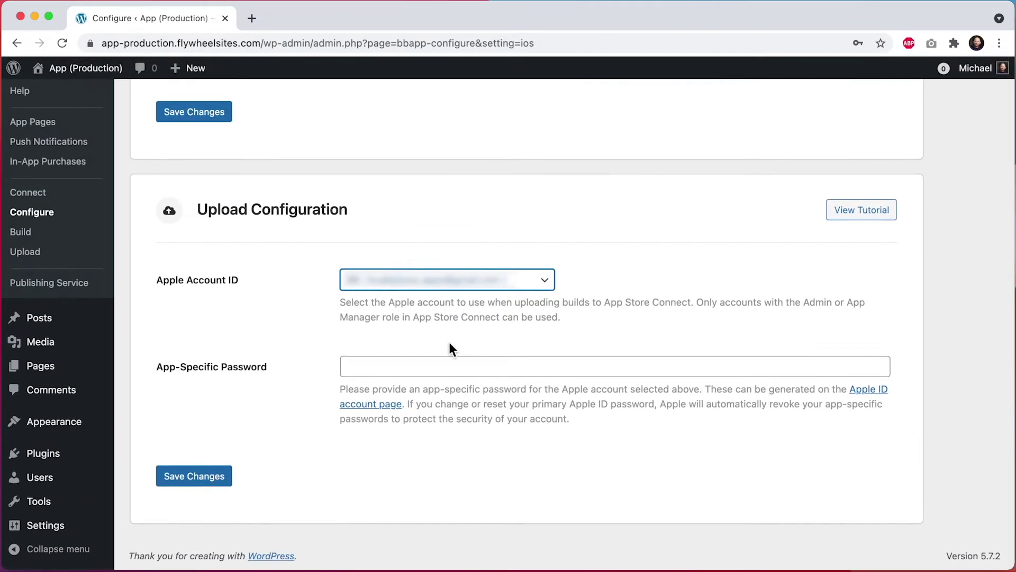
click(444, 286)
click(442, 286)
click(248, 374)
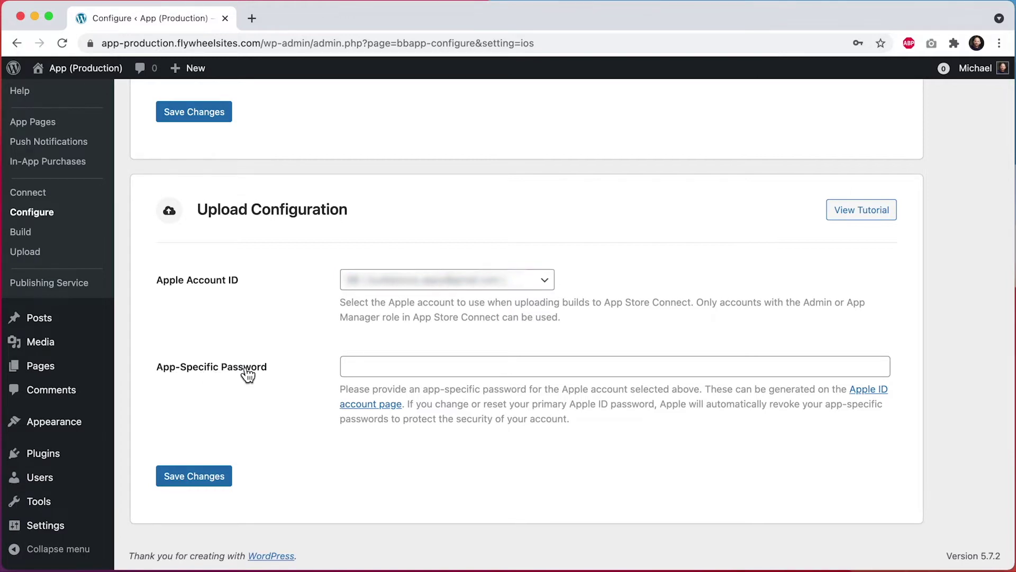
scroll(246, 374, up, 5)
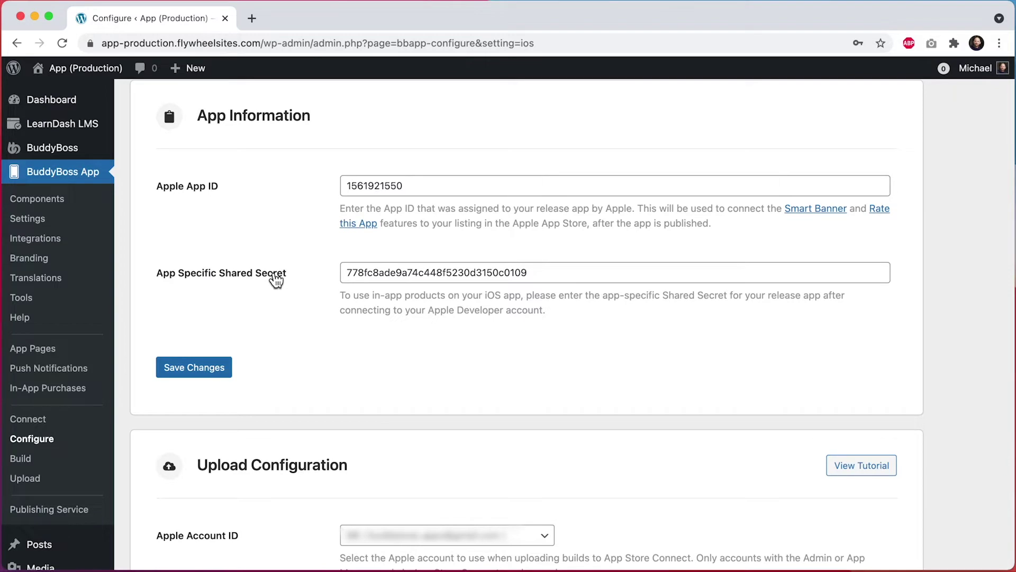
scroll(431, 297, down, 2)
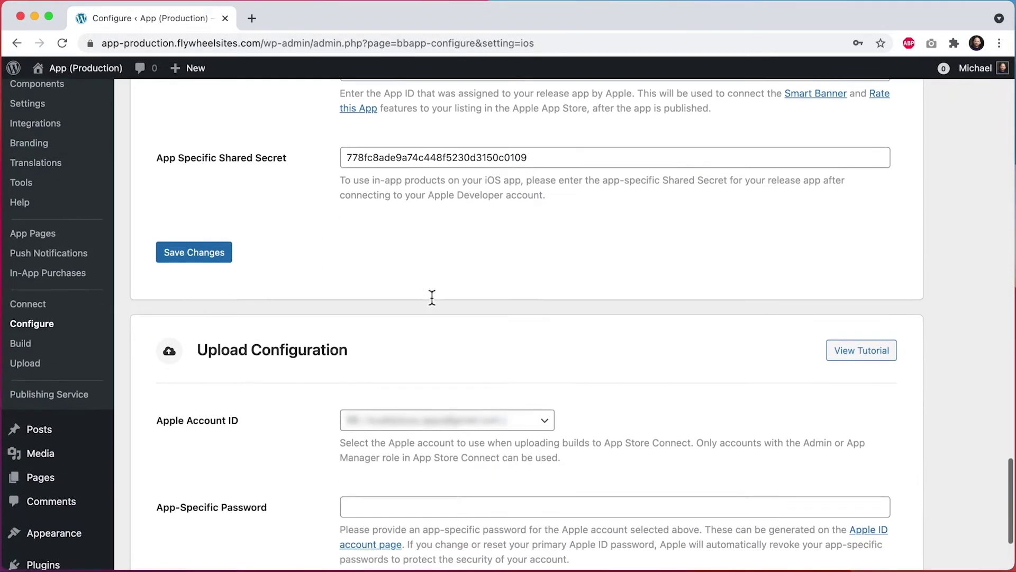
scroll(432, 297, down, 3)
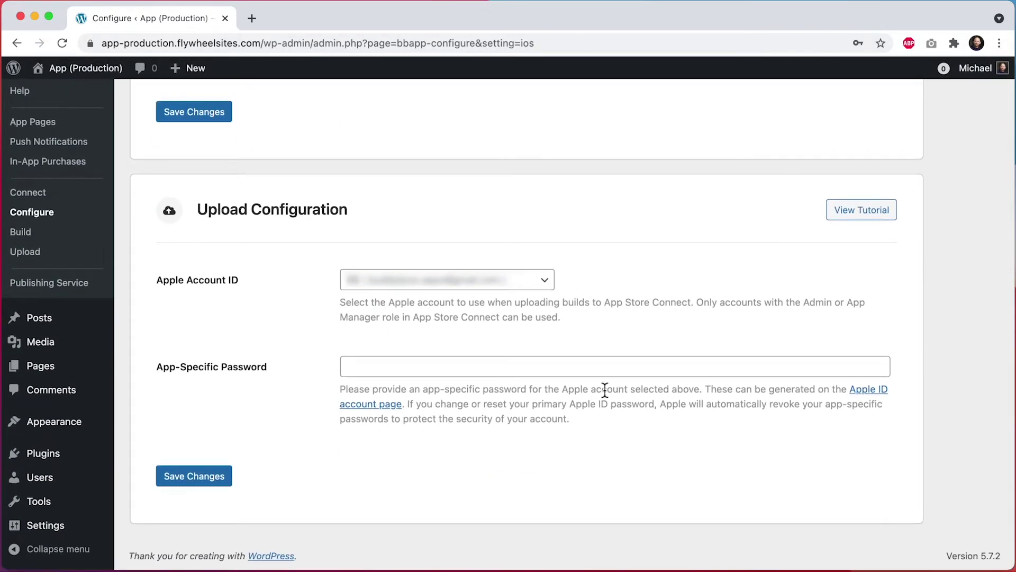
- On the Apple ID account page, start a new app-specific password labelled 'BuddyBoss App'
click(878, 396)
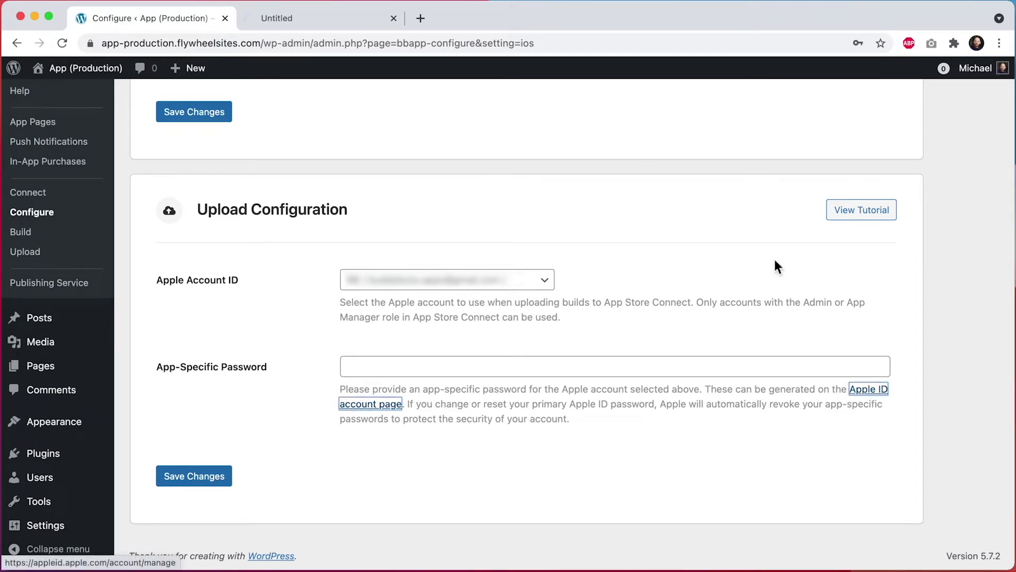
click(363, 20)
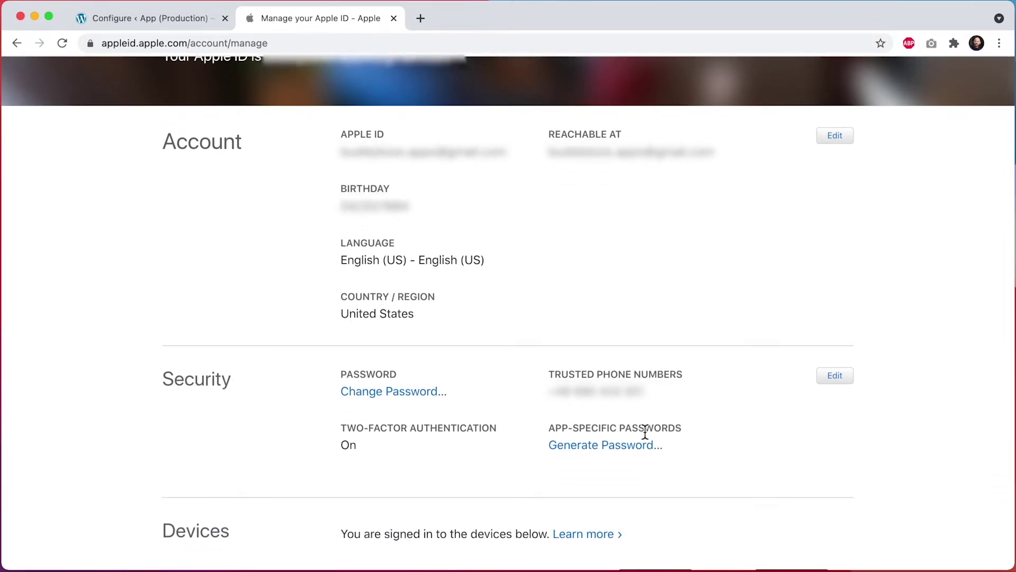
click(625, 449)
scroll(625, 453, down, 3)
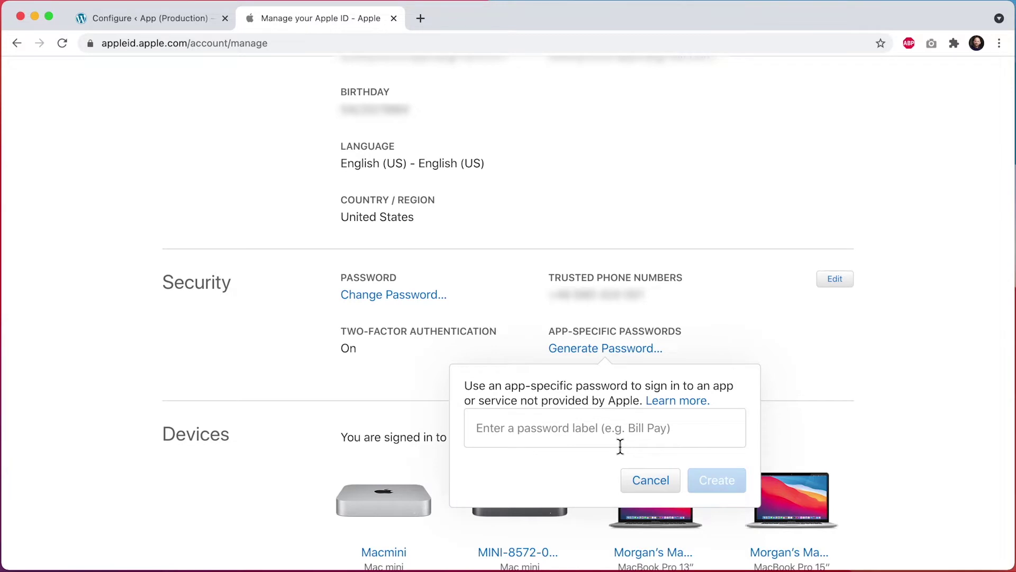
click(601, 437)
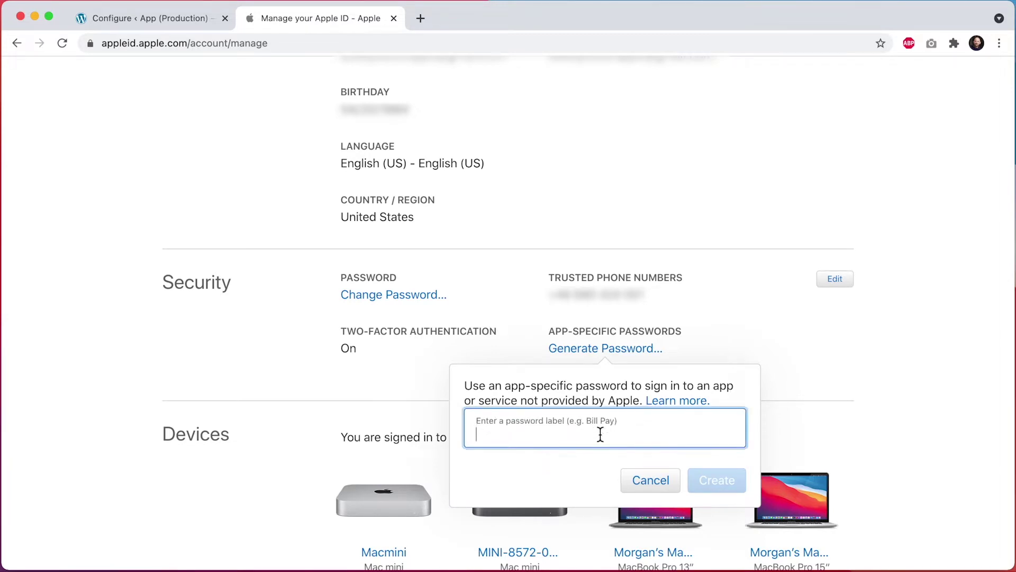
text(BuddyBoss App)
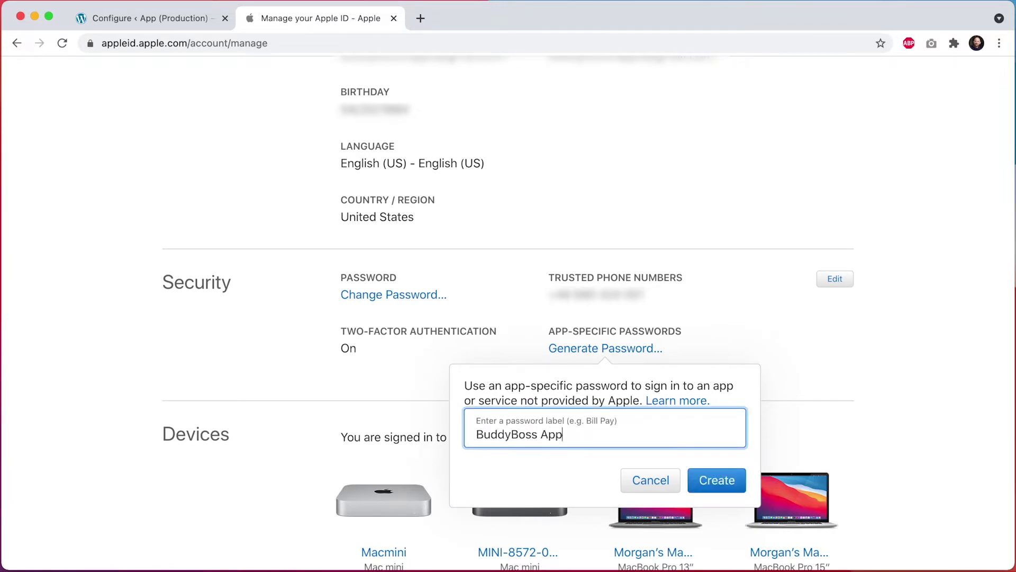
- Create the password, confirm with the saved account password, and select the generated password
click(722, 479)
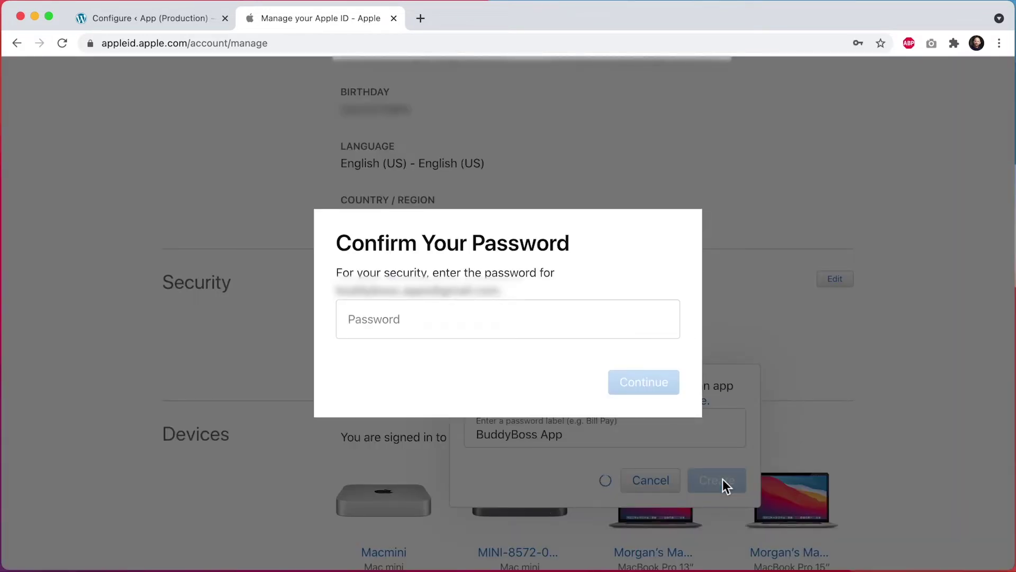
click(468, 313)
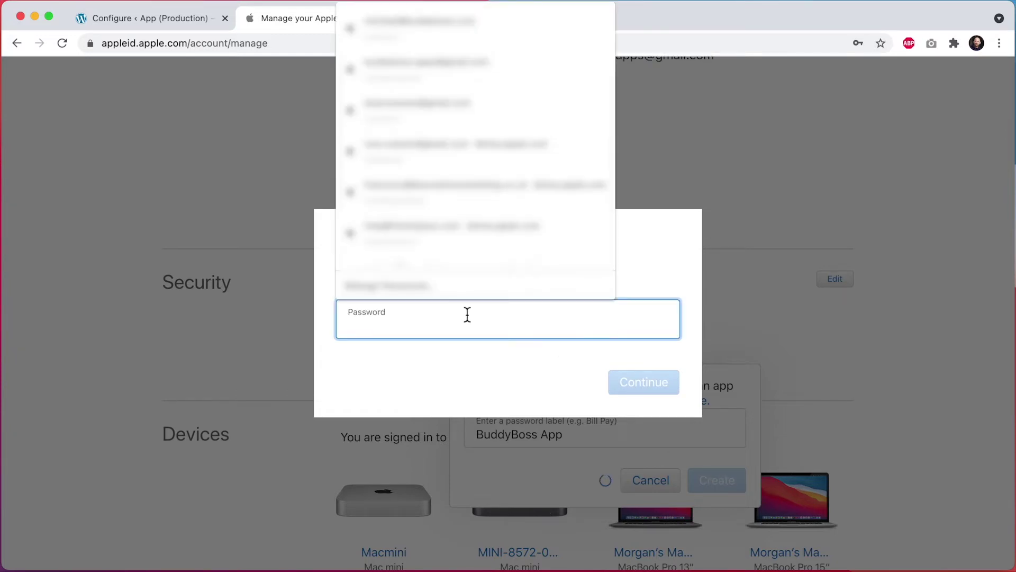
click(449, 101)
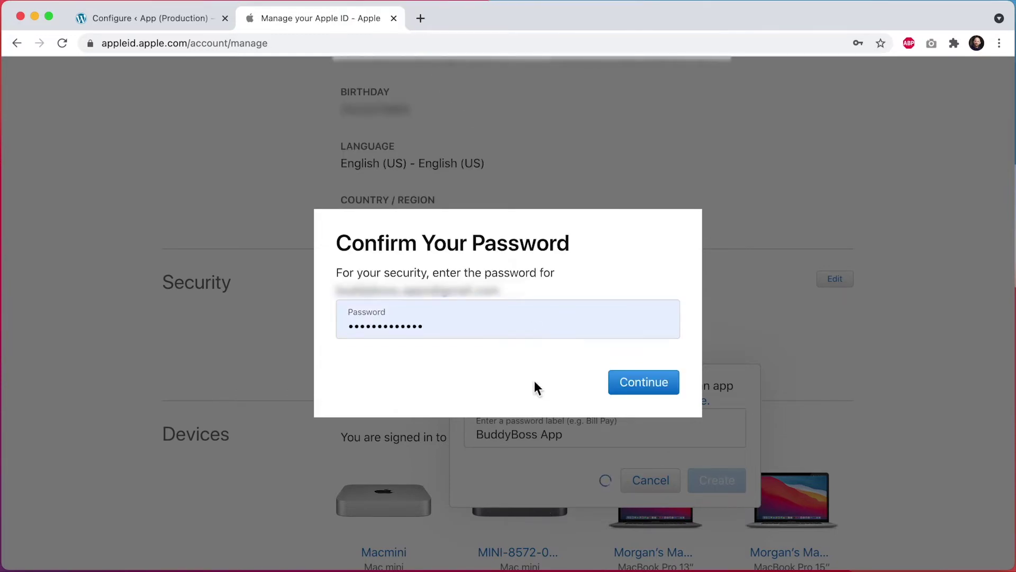
click(639, 386)
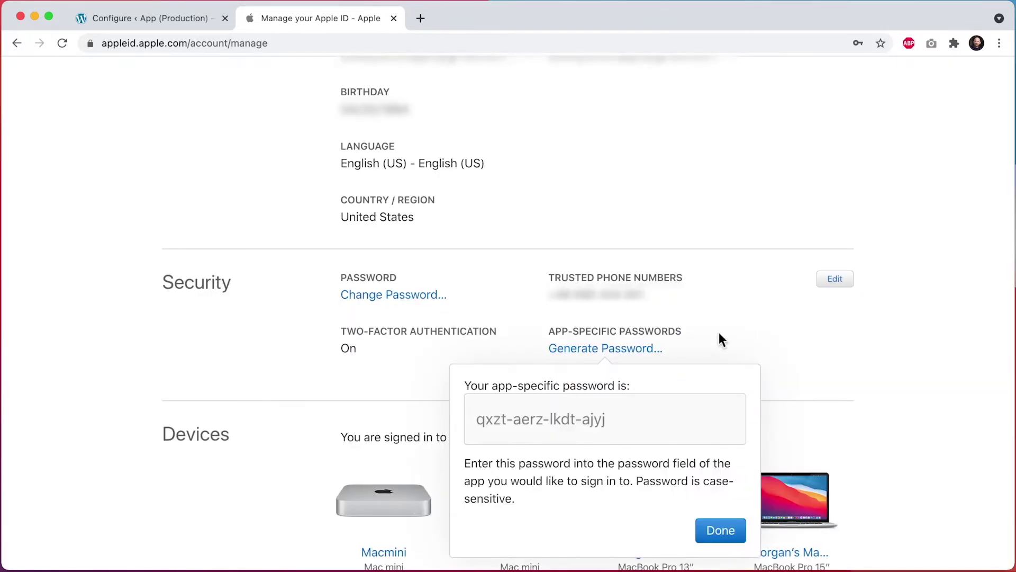
triple_click(566, 426)
key(super+c)
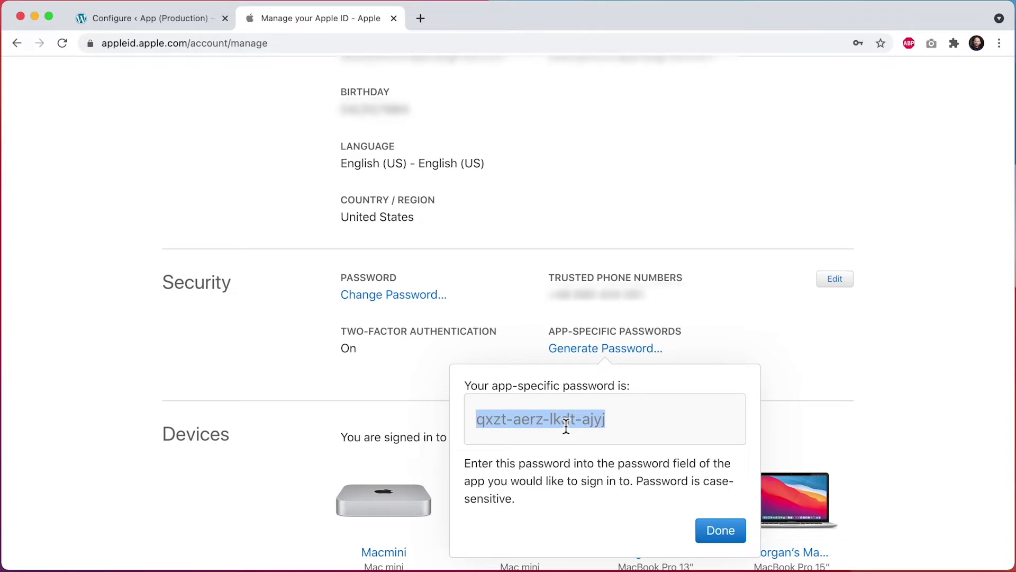
- Paste the generated password into the App-Specific Password field and save the iOS settings
click(178, 15)
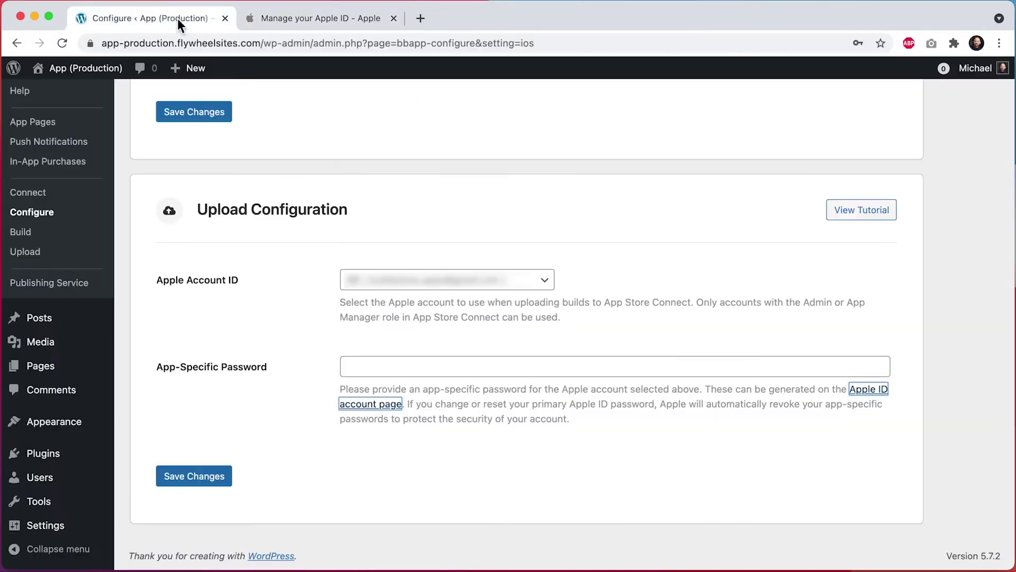
click(358, 365)
key(super+v)
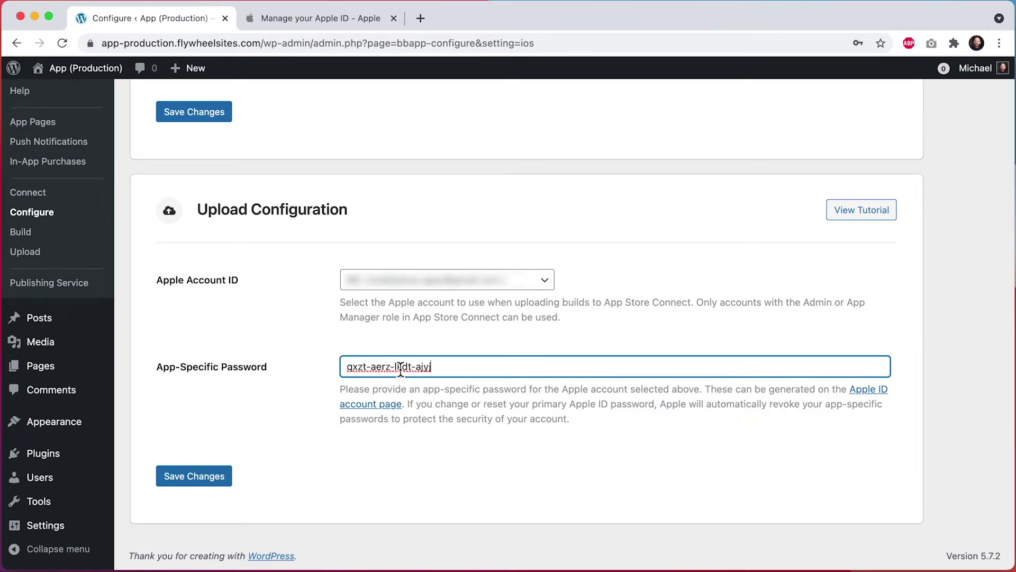
click(207, 482)
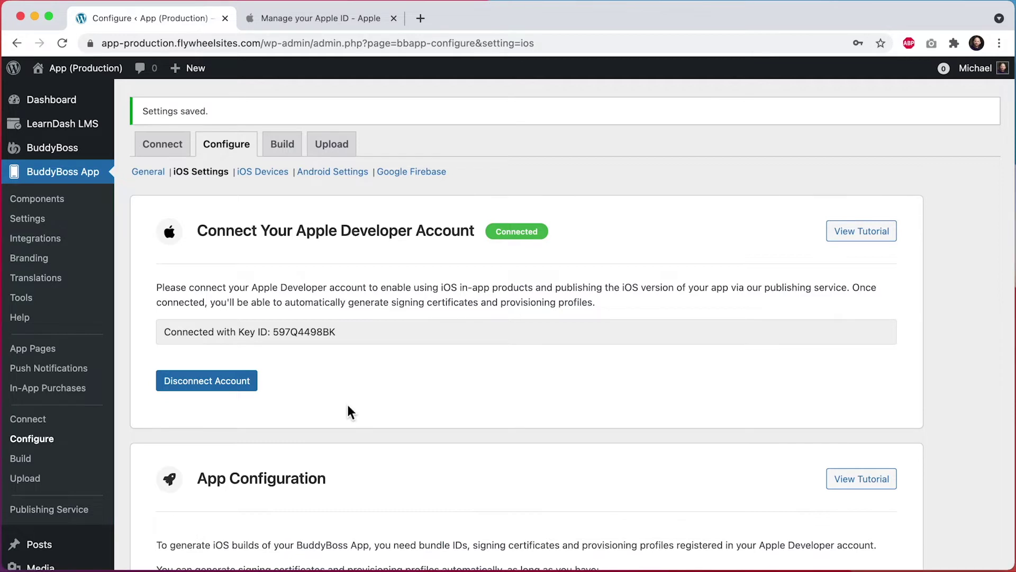
- Filter the build history to iOS release builds and start uploading build #13753
click(32, 458)
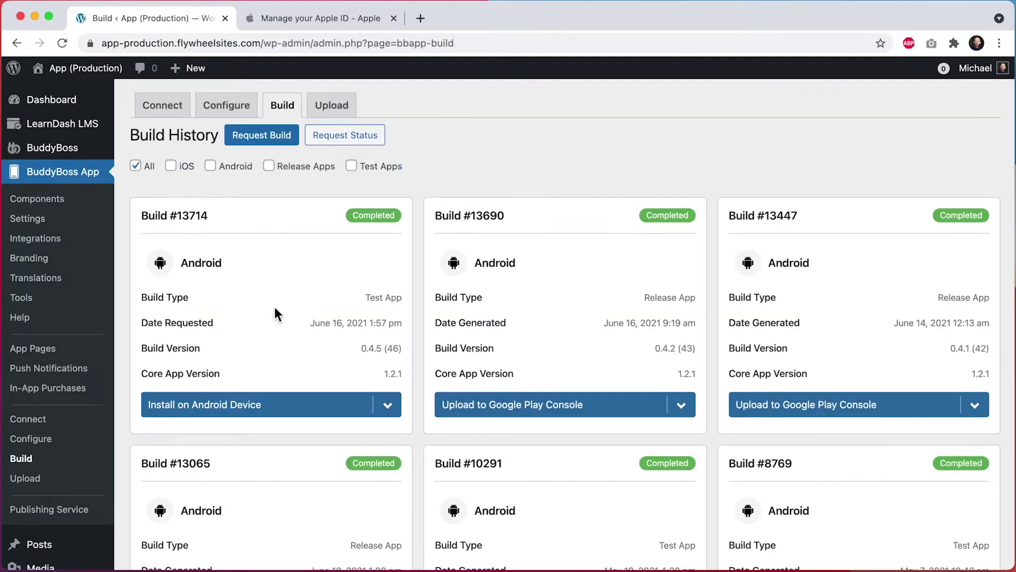
click(186, 167)
click(302, 174)
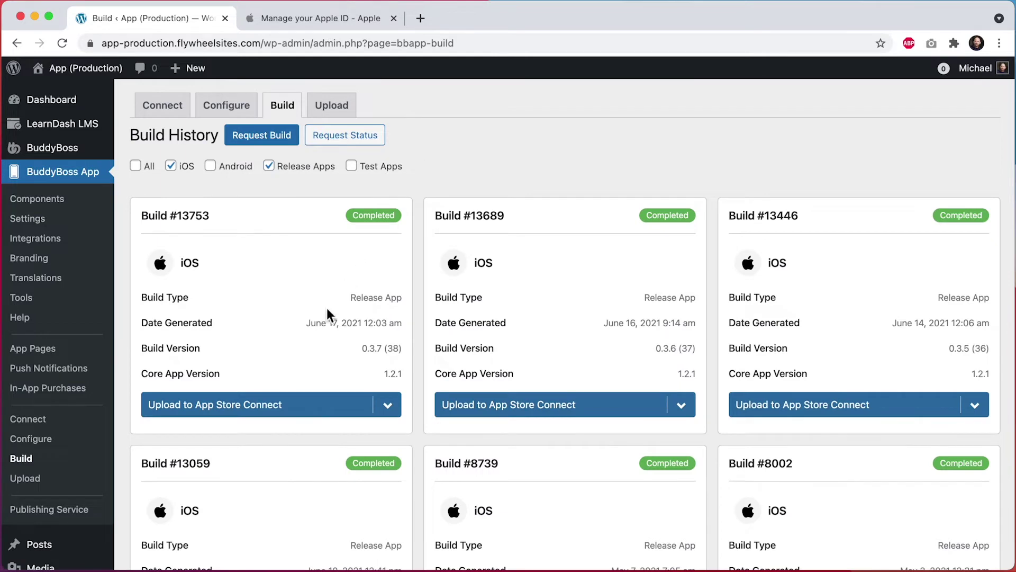
click(302, 410)
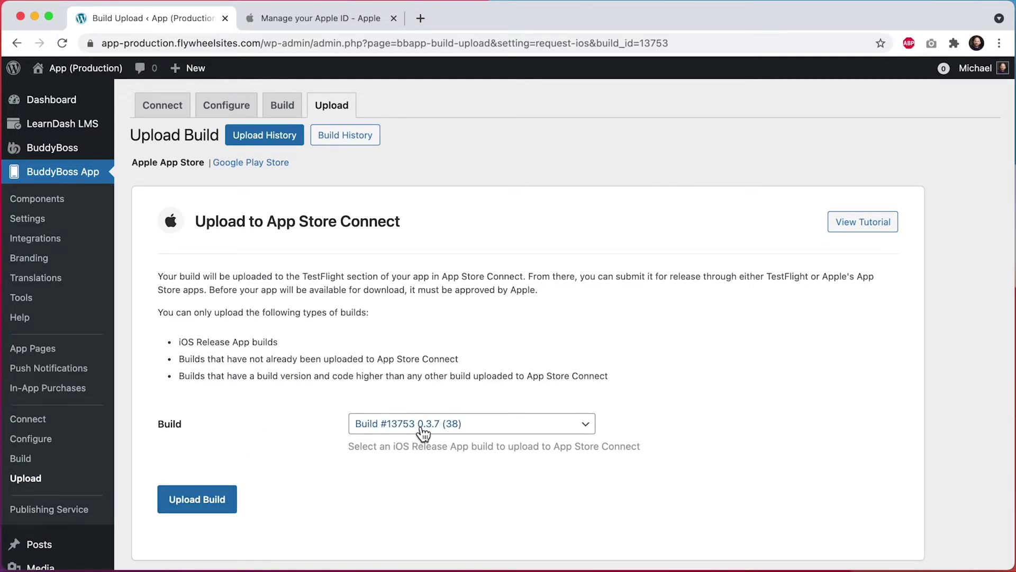
- In the Upload Build form, choose Build #13753 0.3.7 (38) from the Build dropdown
click(82, 479)
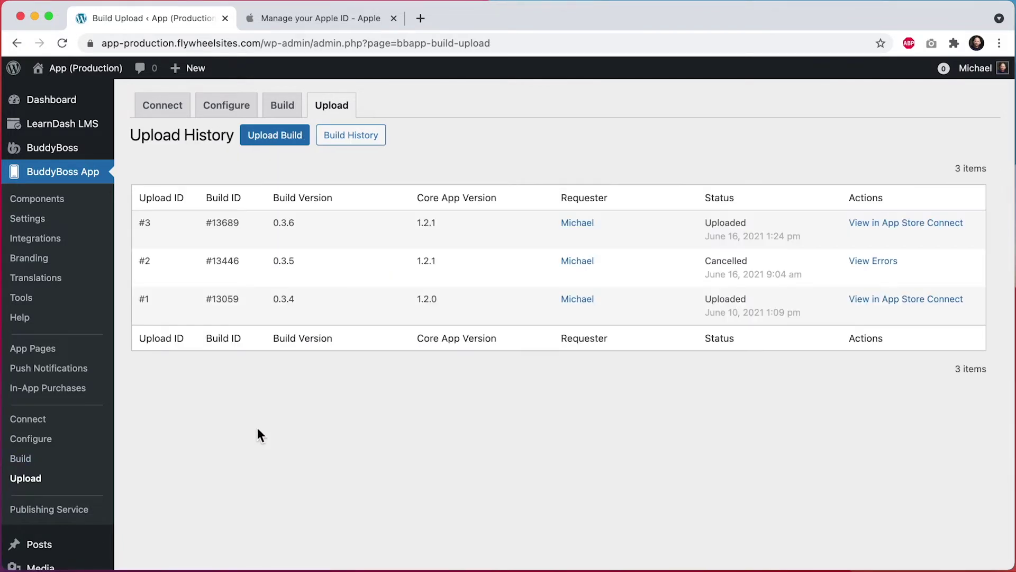
click(274, 140)
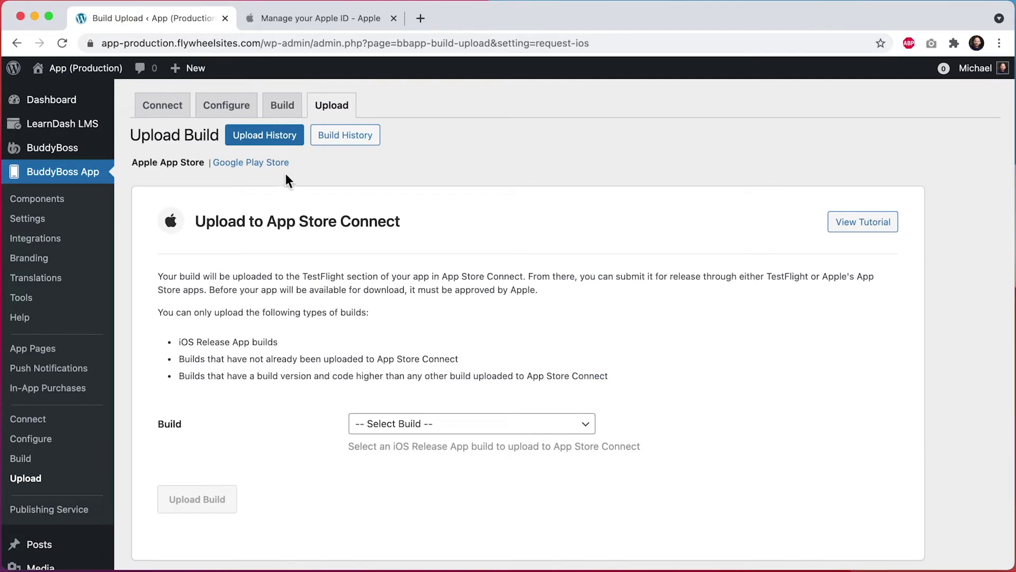
click(474, 424)
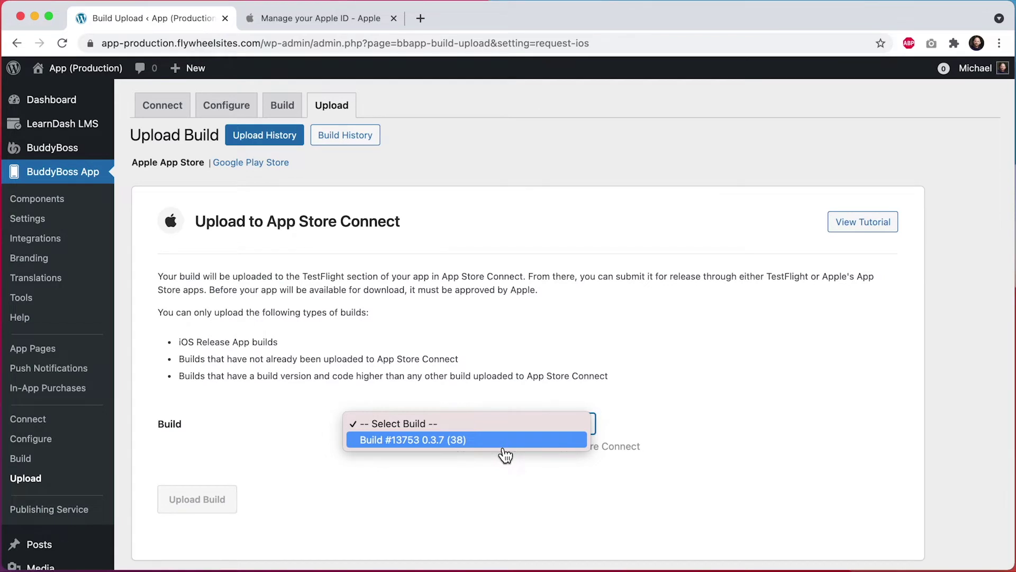
click(440, 313)
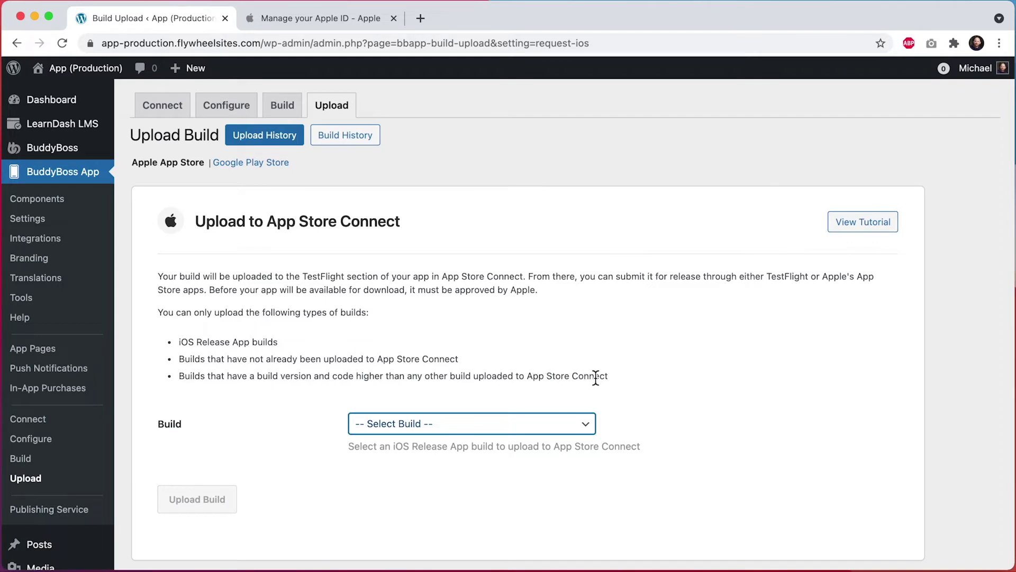
click(538, 426)
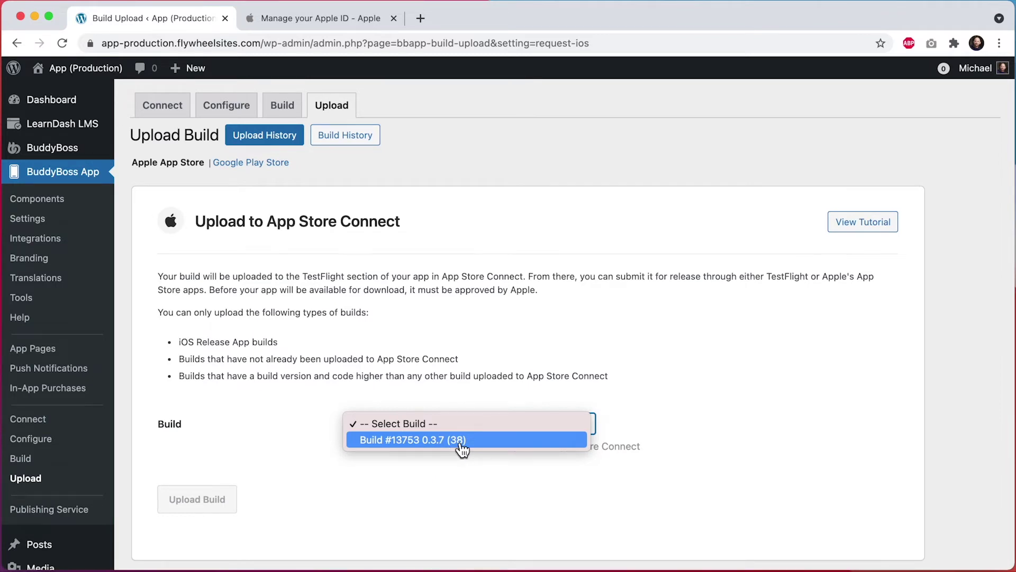
click(305, 344)
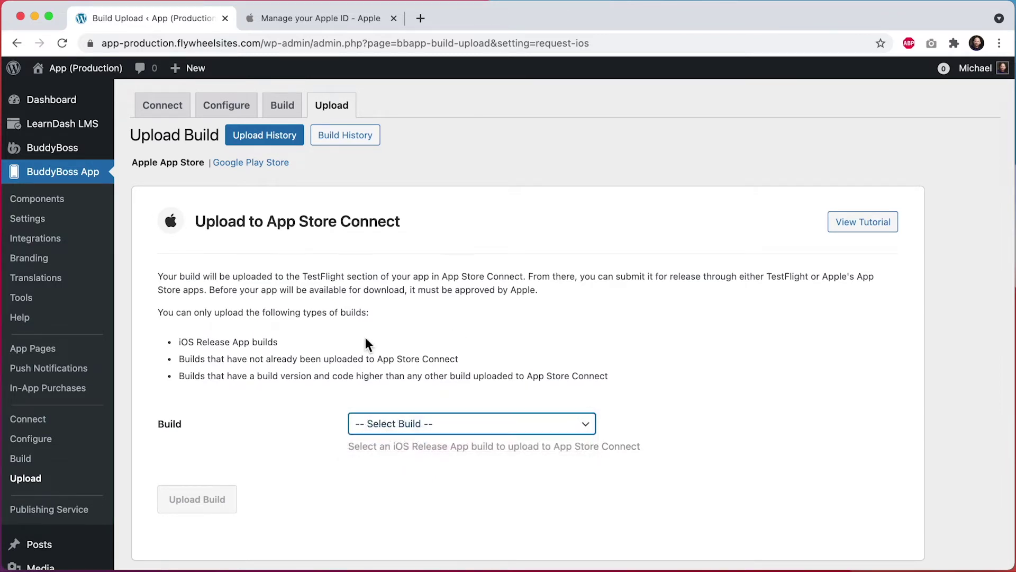
click(415, 426)
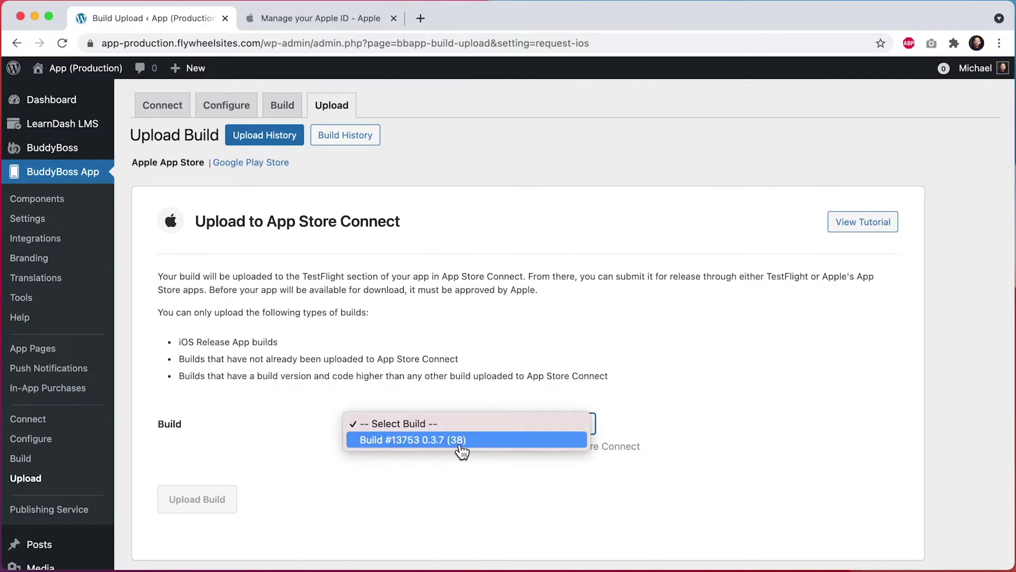
click(500, 442)
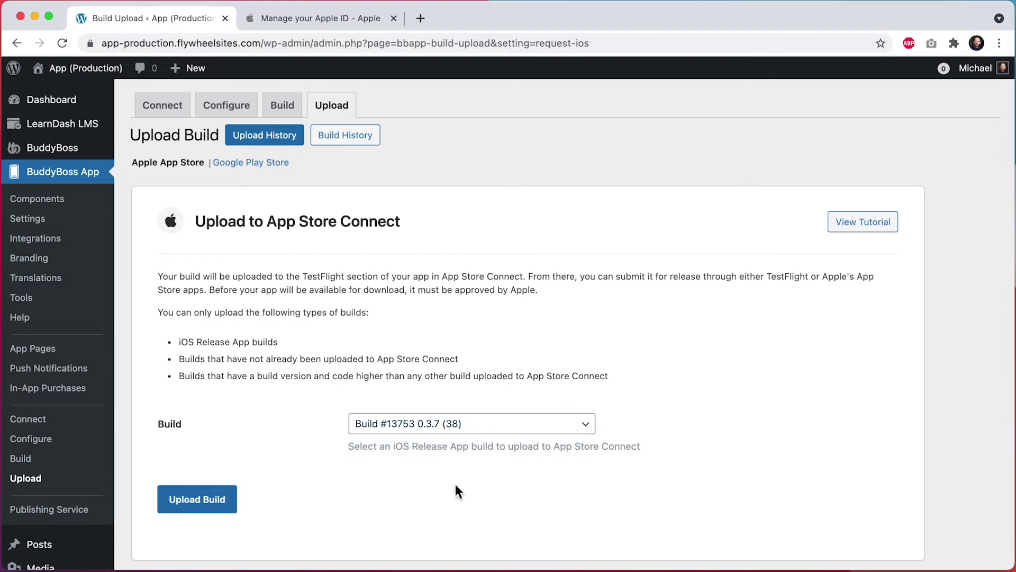
- Submit Build #13753 0.3.7 (38) for upload to App Store Connect
click(211, 498)
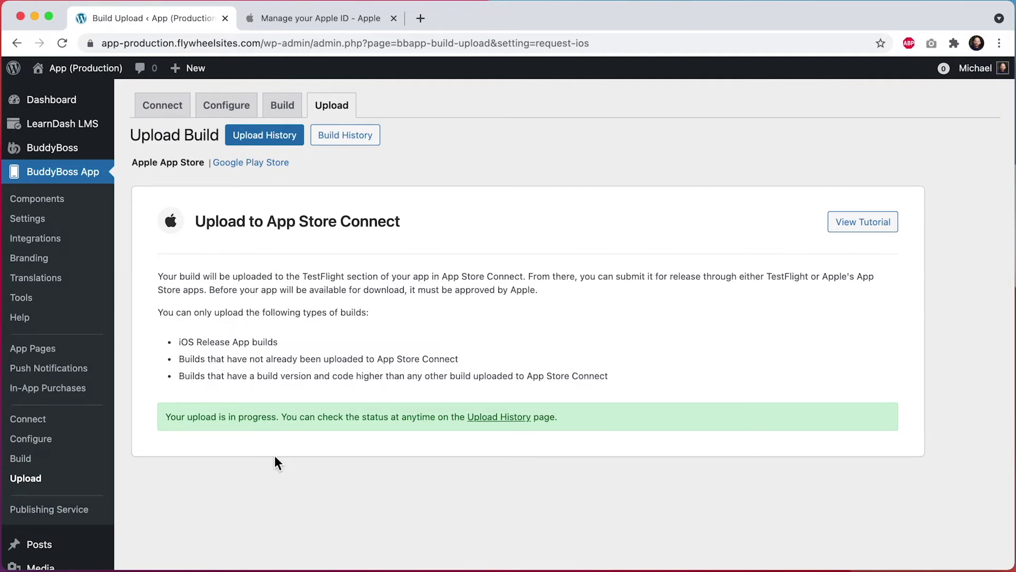
- Request a new iOS Release App build and review it, showing version 0.3.8, code 39
click(65, 462)
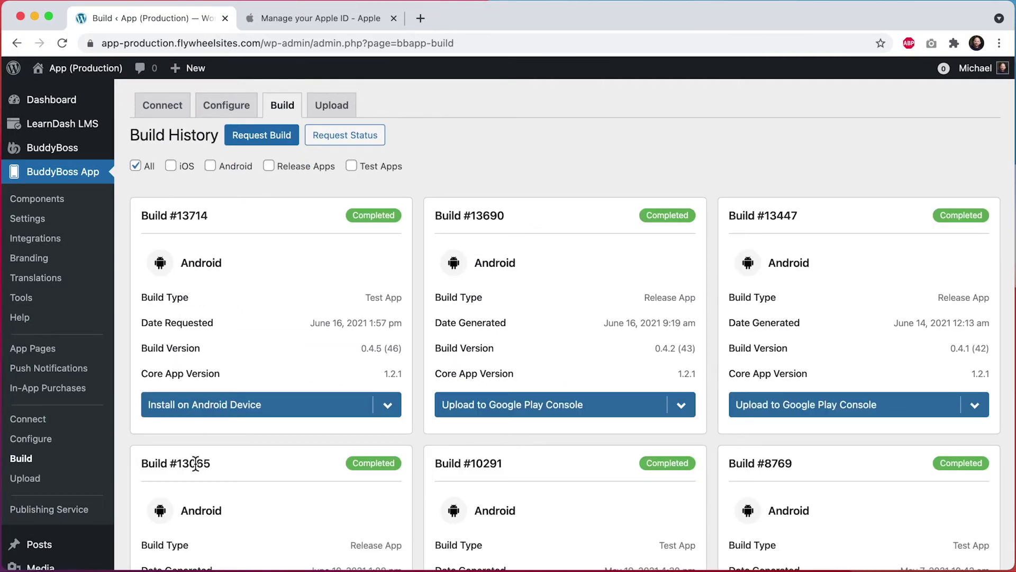
click(268, 133)
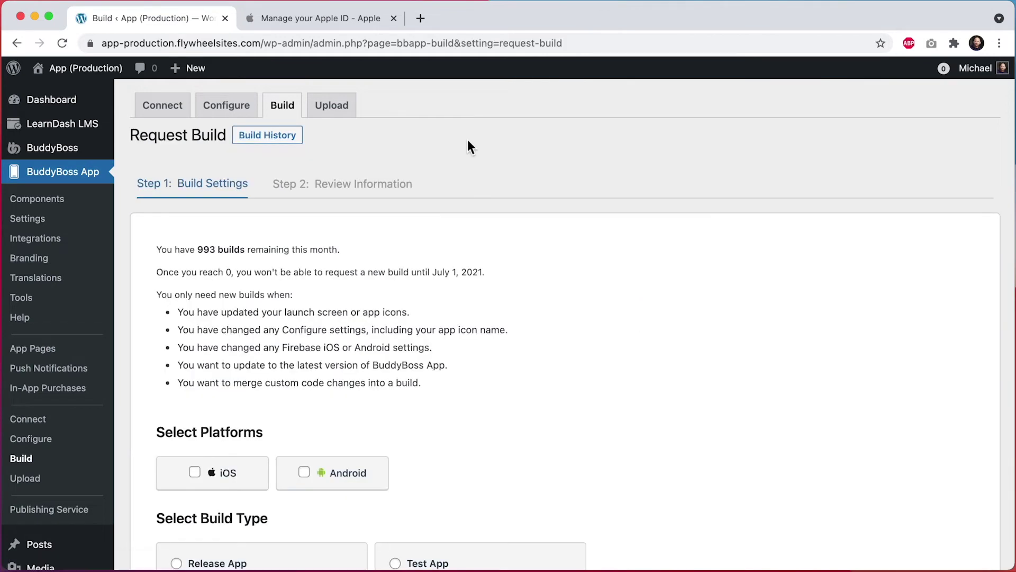
scroll(468, 140, down, 4)
click(245, 334)
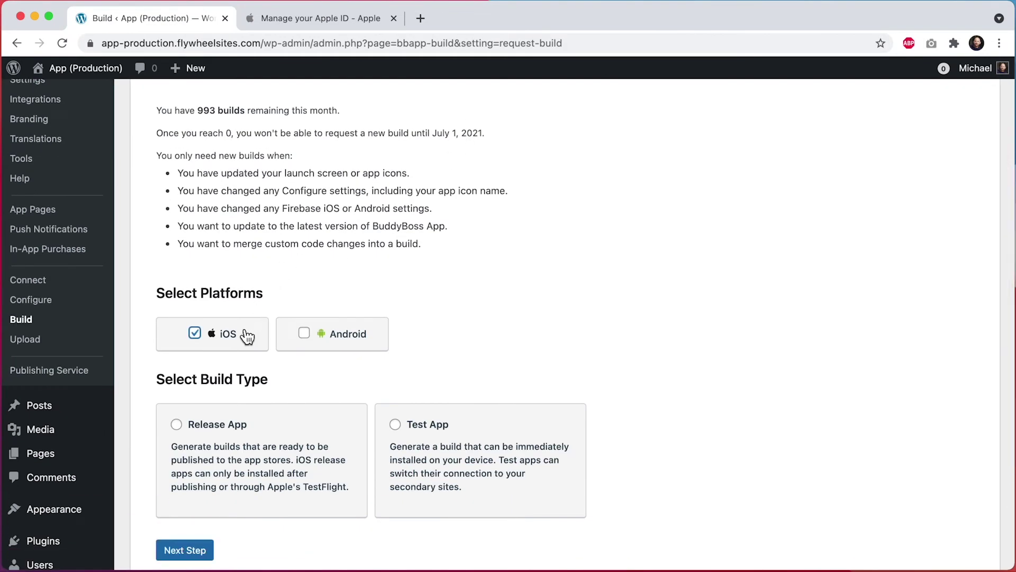
click(222, 435)
scroll(225, 465, down, 1)
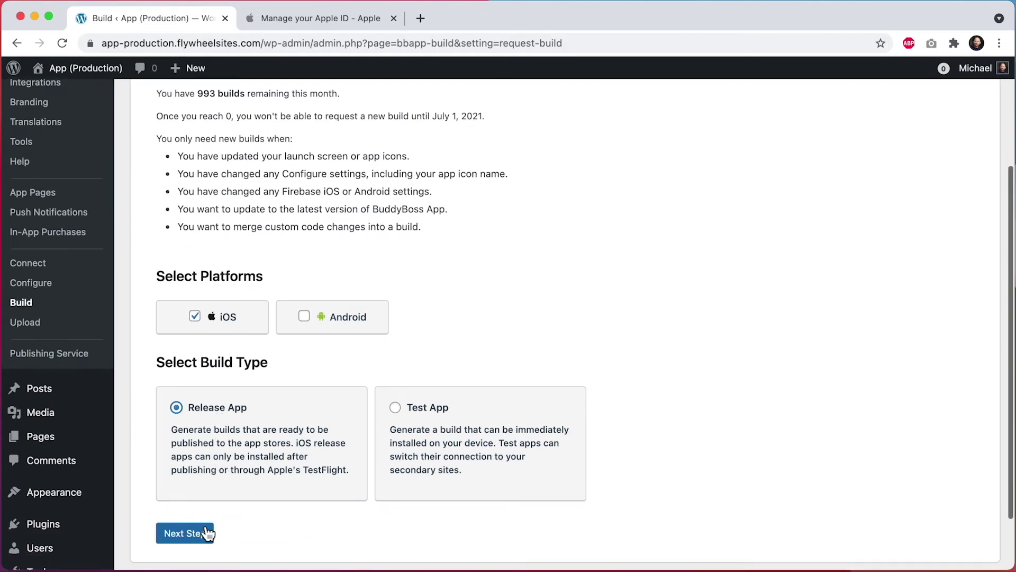
click(200, 533)
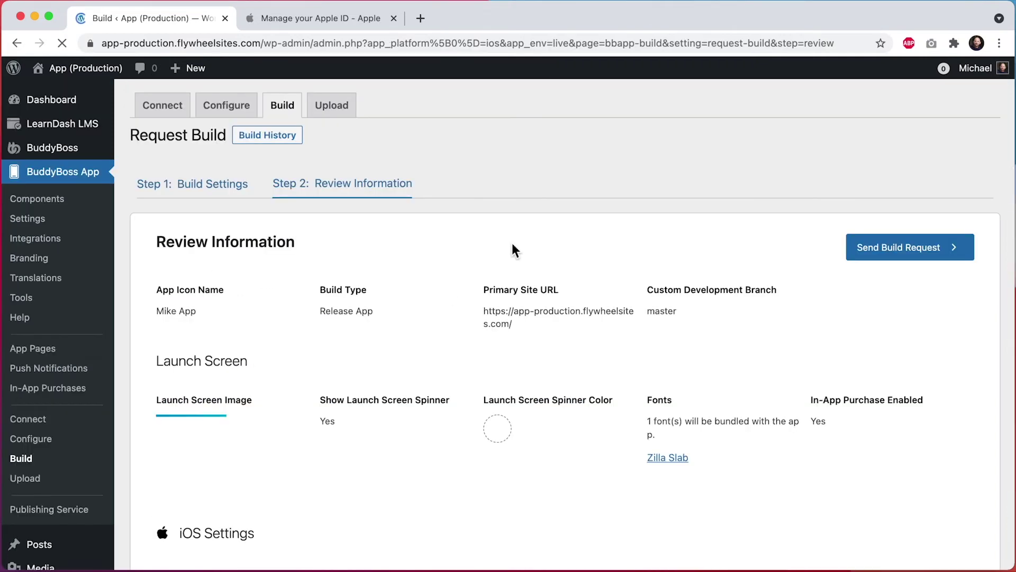
scroll(514, 253, down, 5)
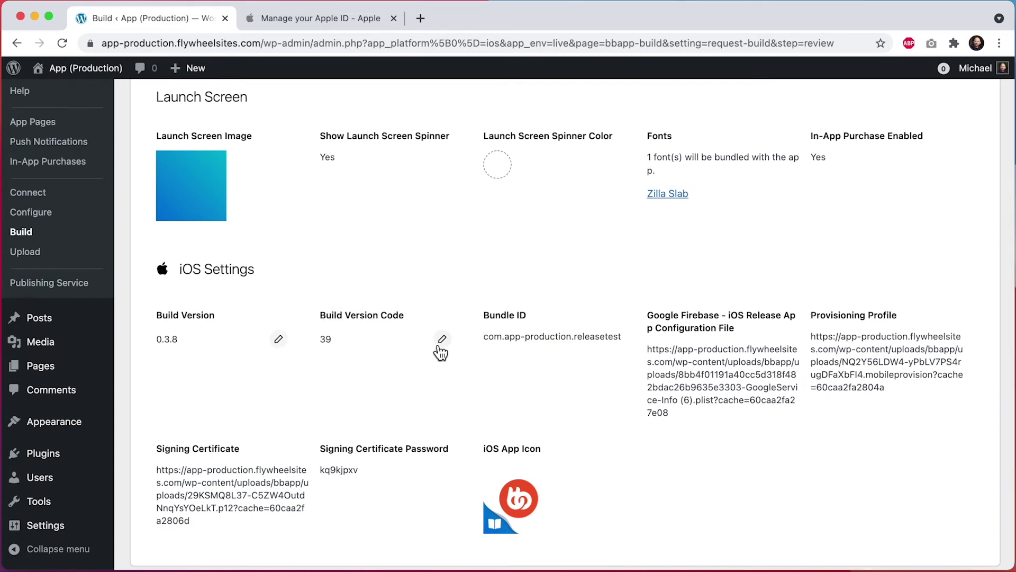
- Edit the iOS Build Version, replacing 0.3.8 with 2.0.2
click(279, 338)
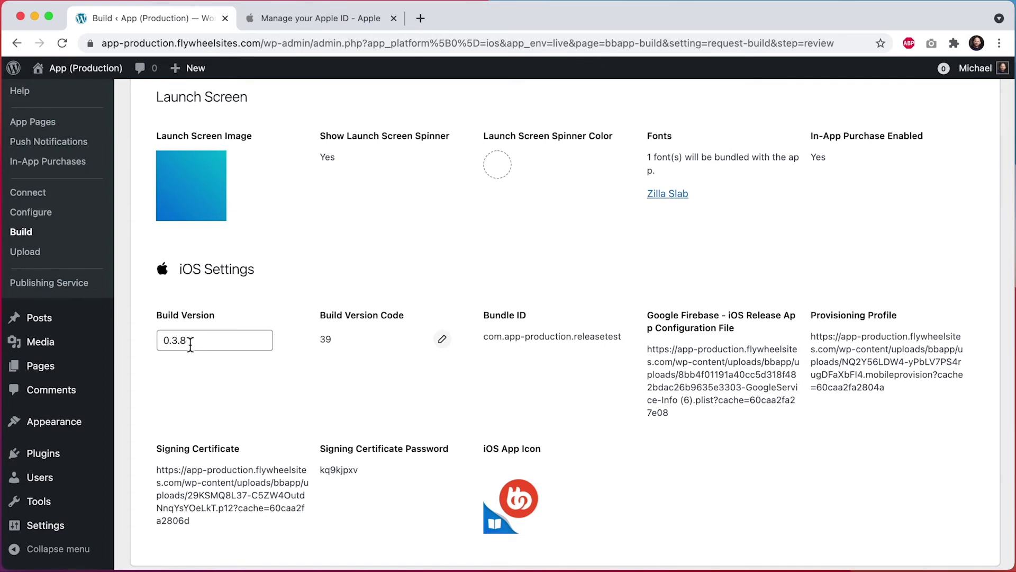
drag(187, 342, 164, 345)
text(2.0.0)
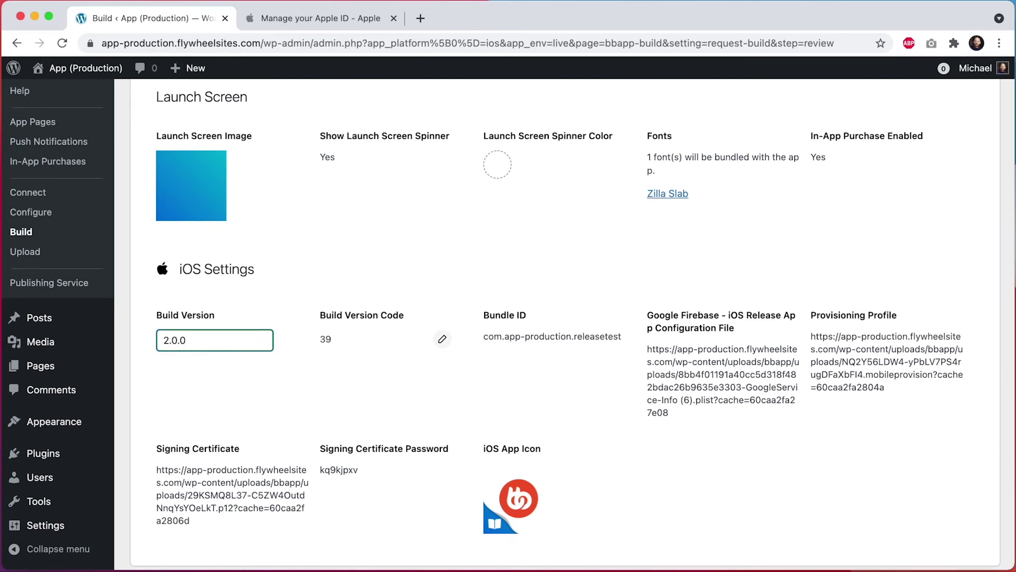
key(BackSpace)
text(1)
key(BackSpace)
text(2)
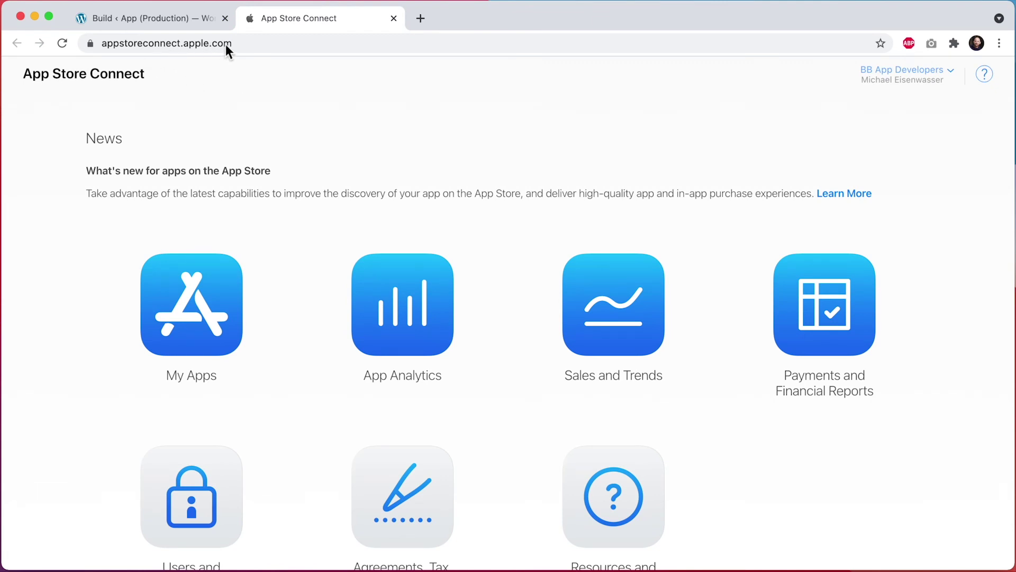
- Open App Production Release from My Apps and view its TestFlight builds and Test Information
click(214, 306)
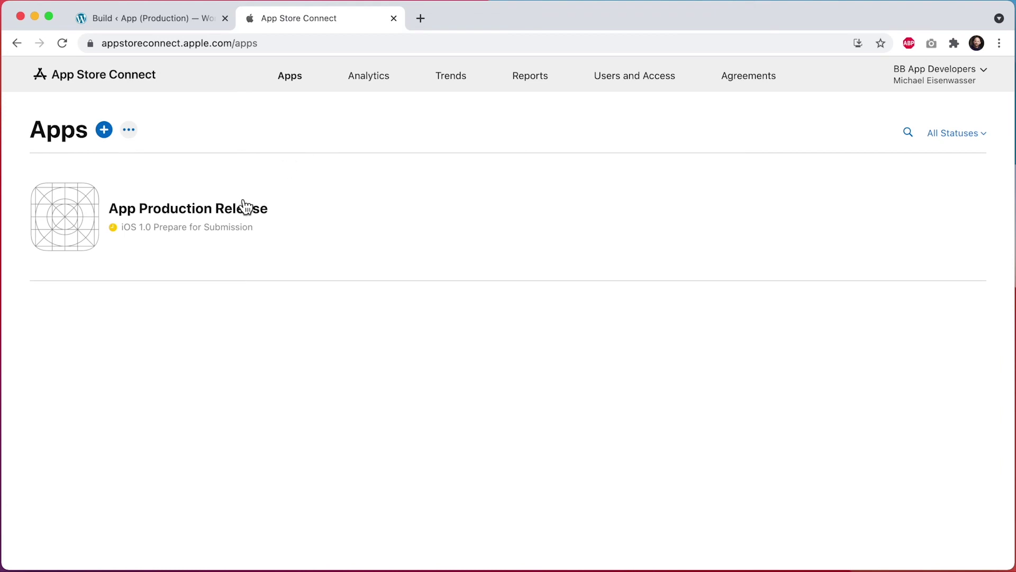
click(242, 208)
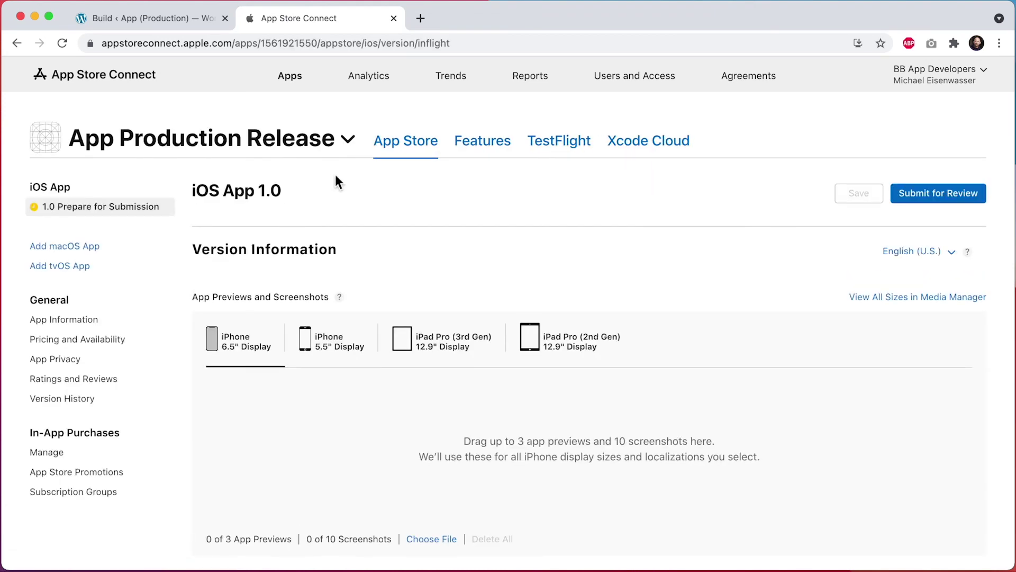
click(536, 141)
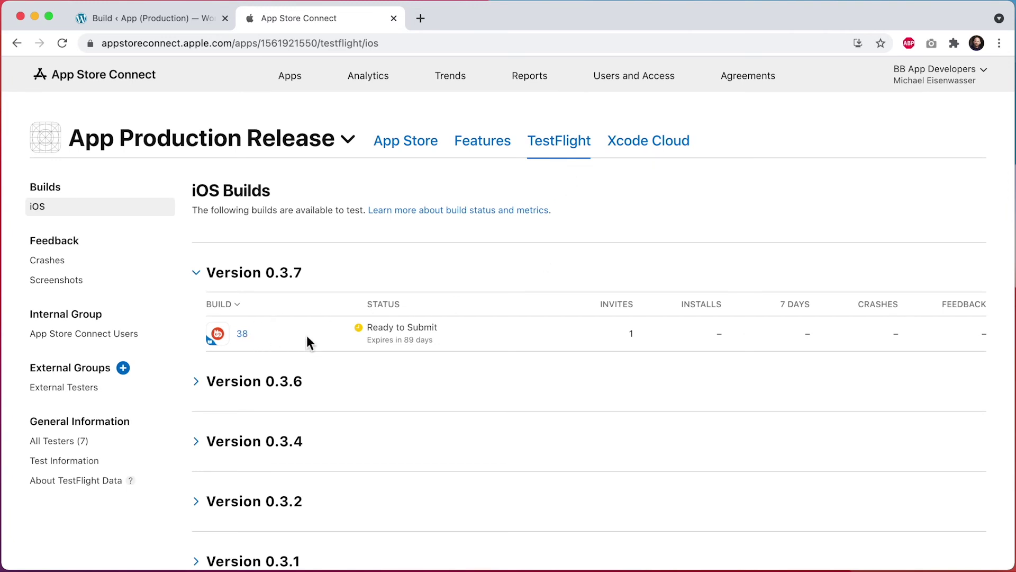
click(100, 460)
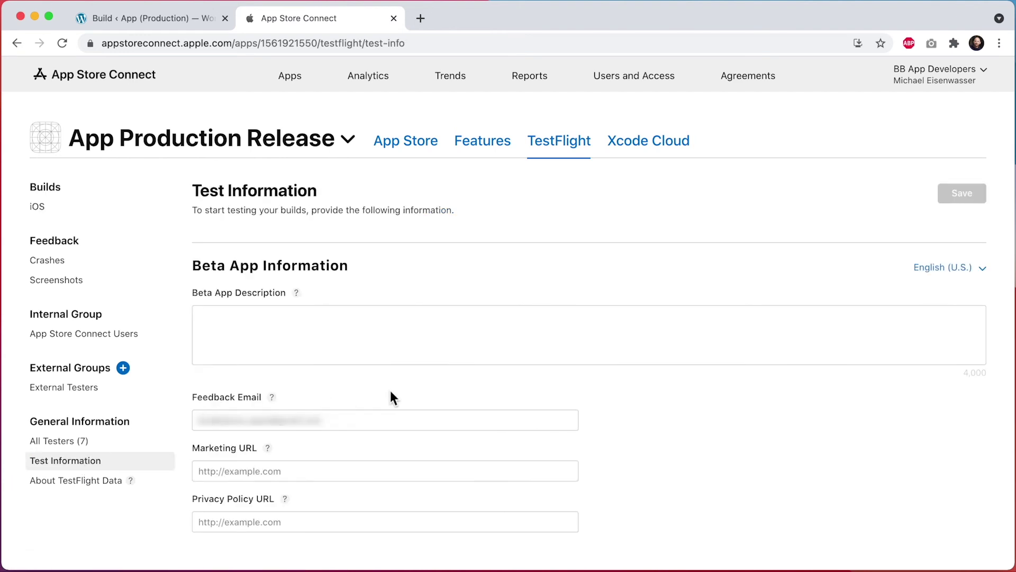
scroll(392, 398, down, 3)
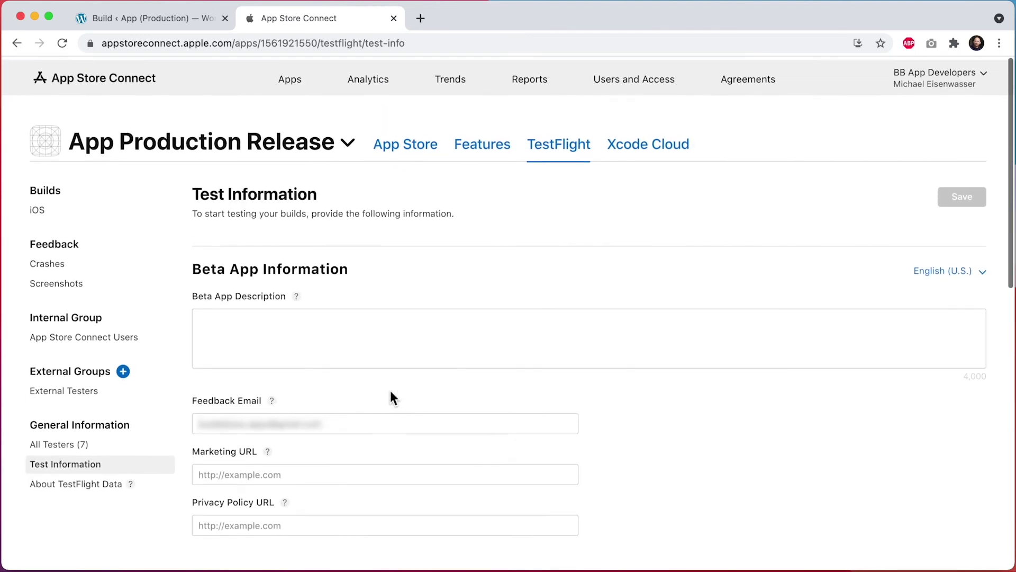
- Select build 38 (version 0.3.7) for the iOS App 1.0 version and confirm with Done
click(421, 146)
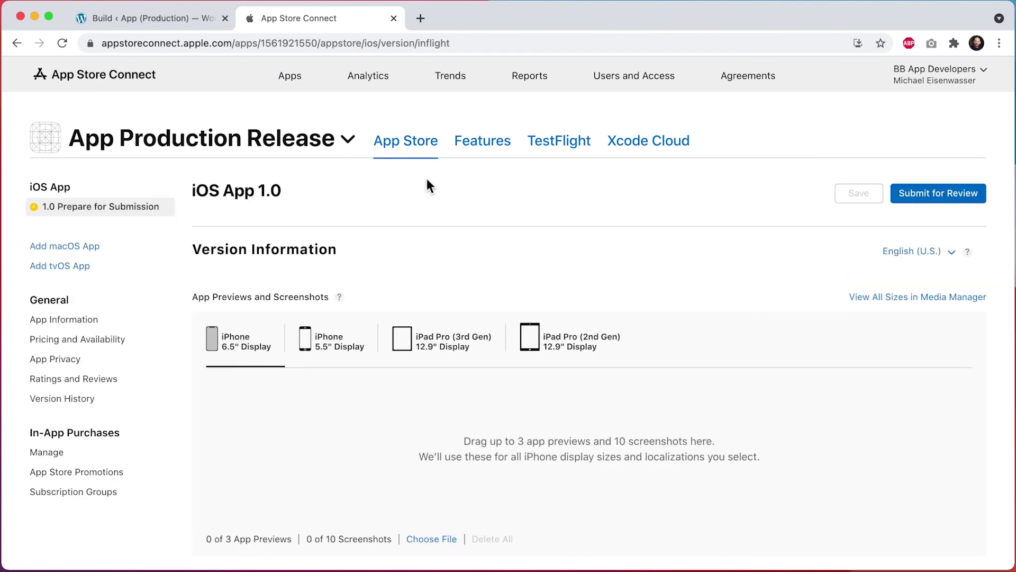
scroll(426, 179, down, 15)
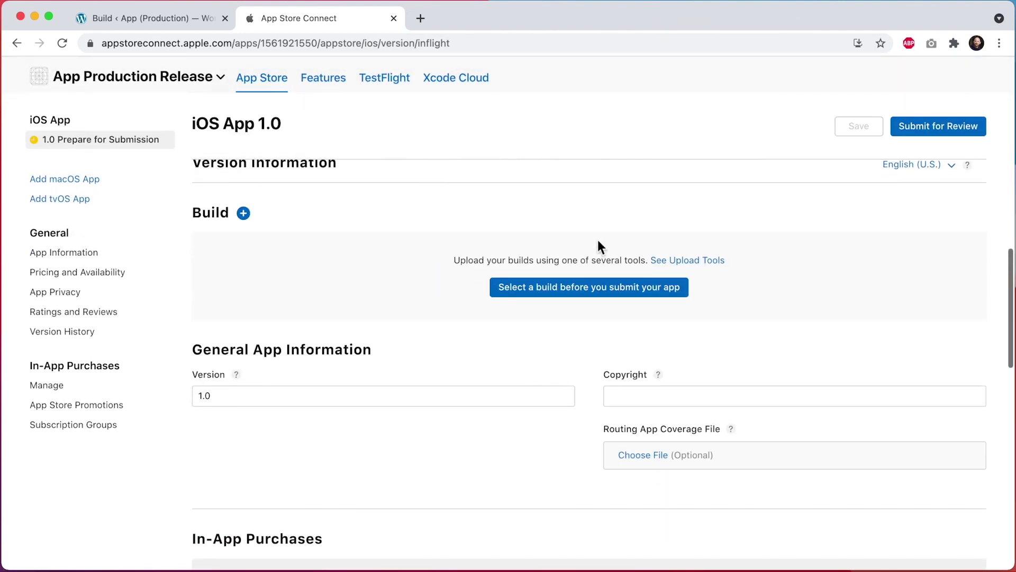
click(604, 291)
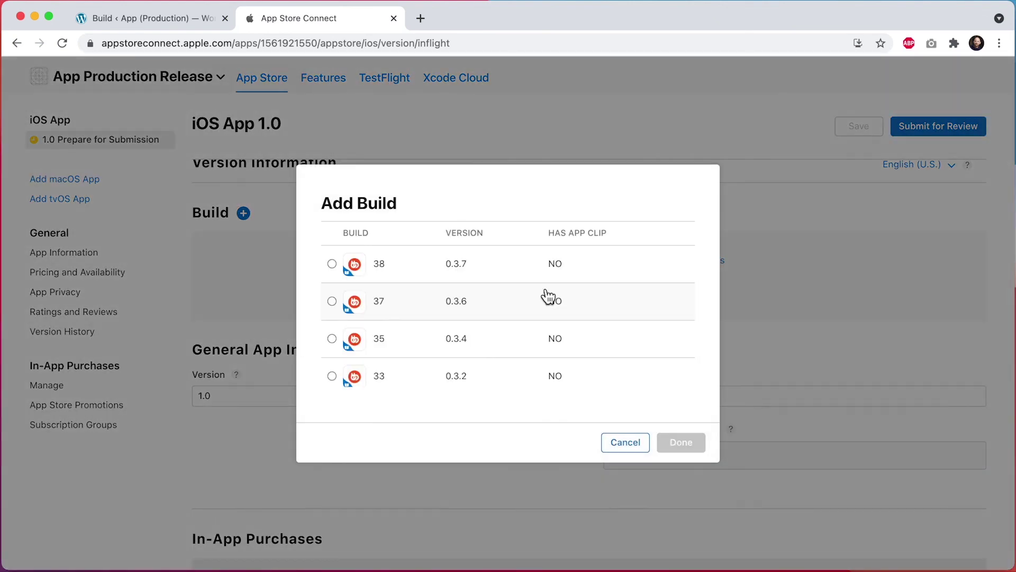
click(332, 264)
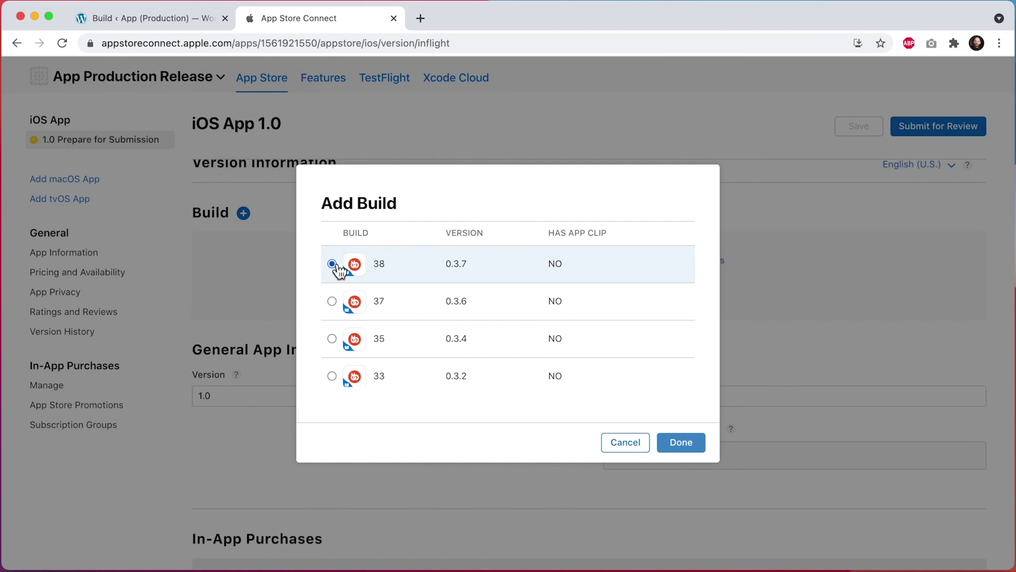
click(681, 443)
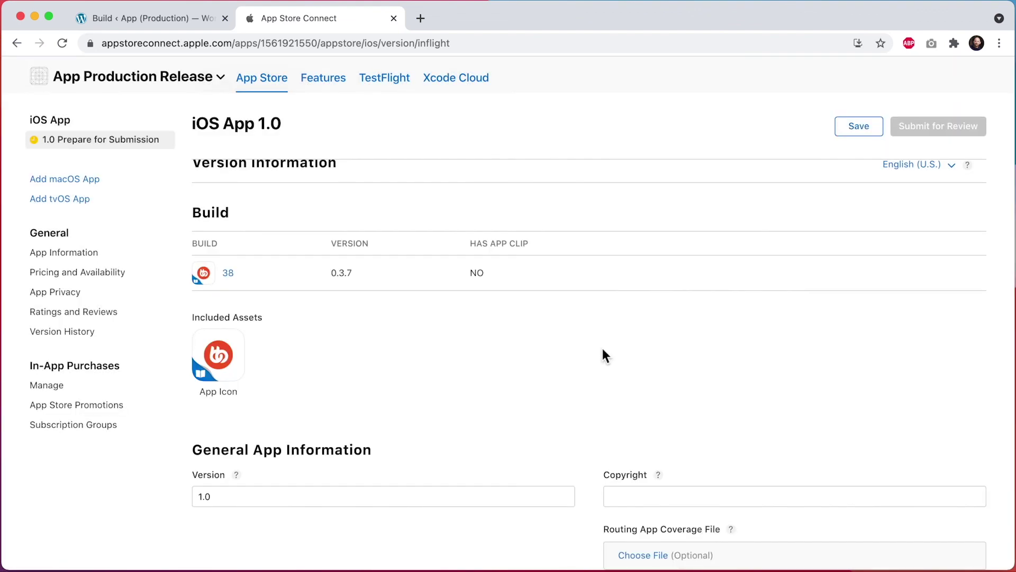